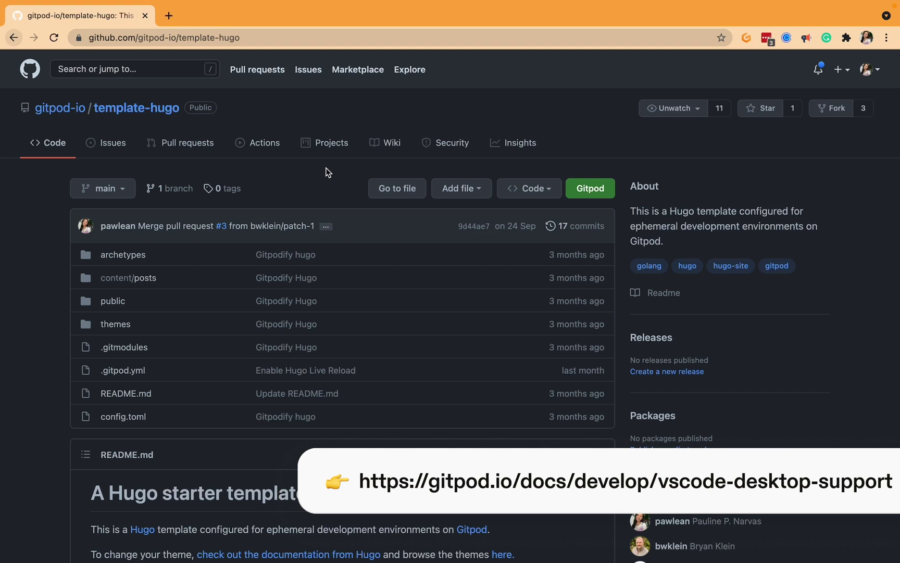
- Start a Gitpod workspace for template-hugo from its GitHub repository page
left_click(591, 188)
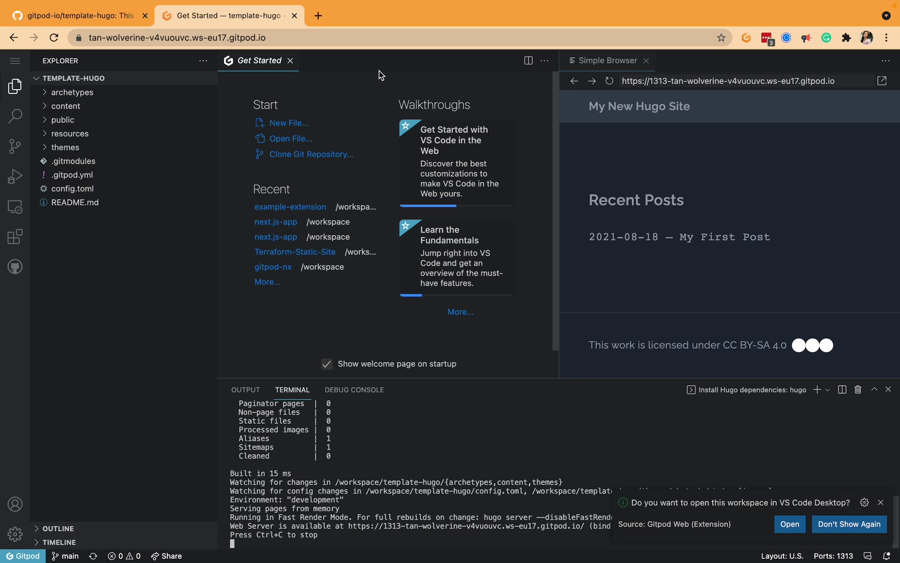
- Run the 'Open in VS Code' command and let the browser launch desktop VS Code
key("F1")
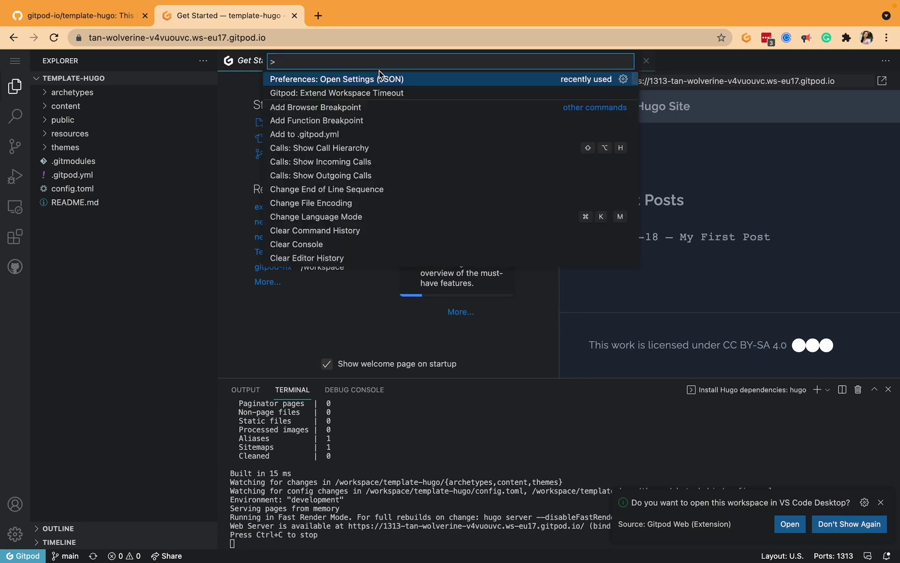
type("Open in VS")
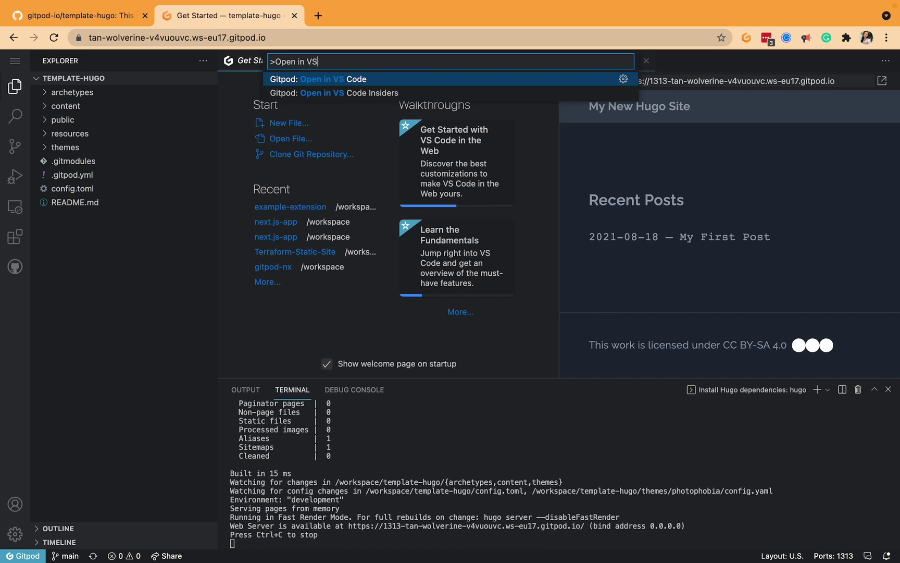
key("Return")
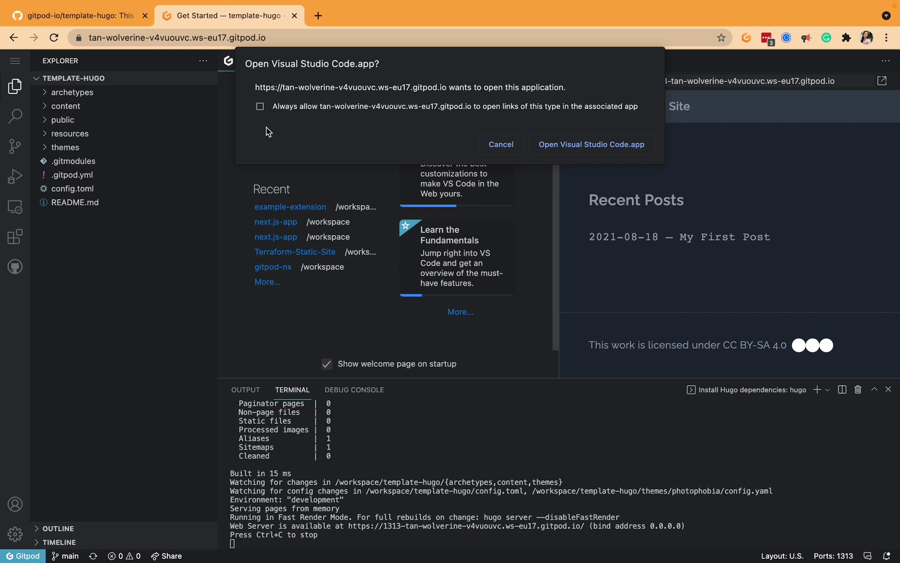
left_click(566, 145)
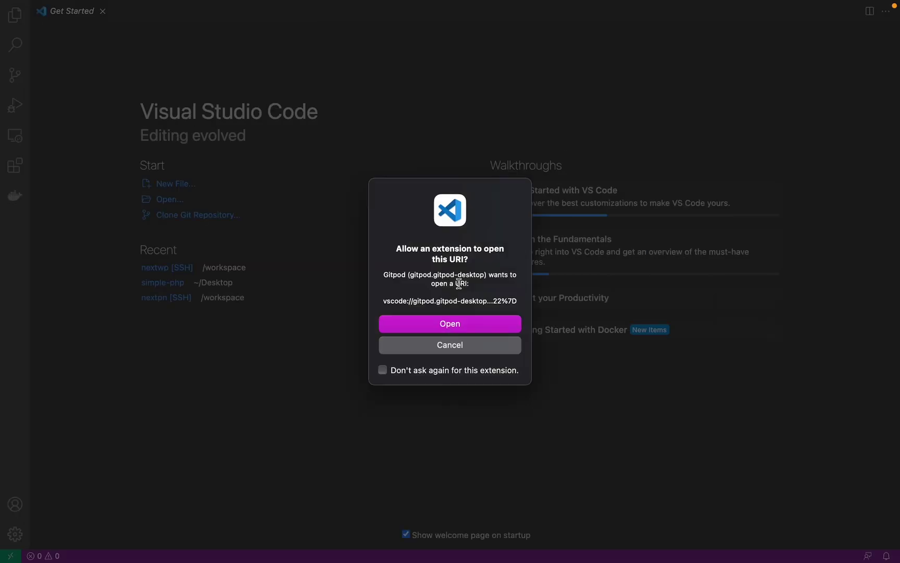
- Open the Gitpod workspace link, accept the SSH fingerprint, and trust the template-hugo authors
mouse_move(654, 198)
left_click(462, 323)
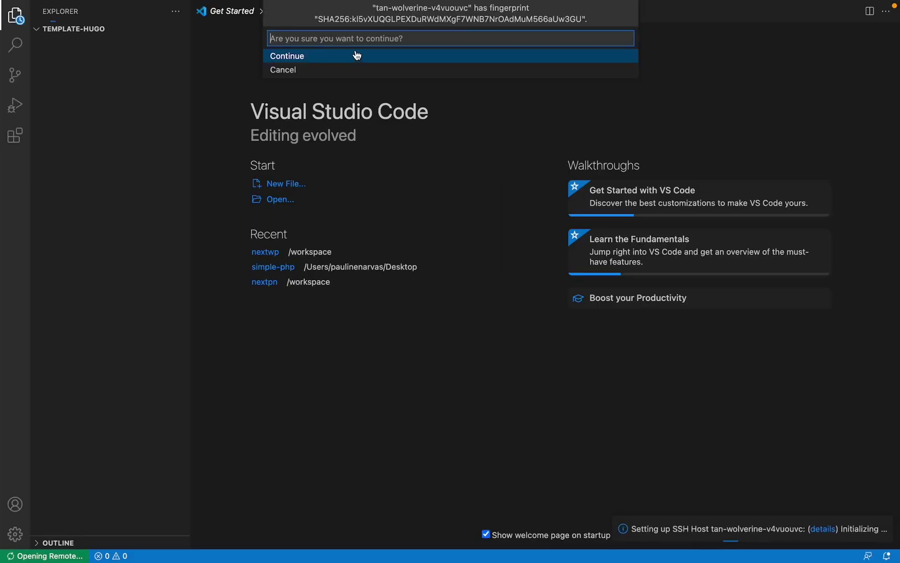
left_click(313, 57)
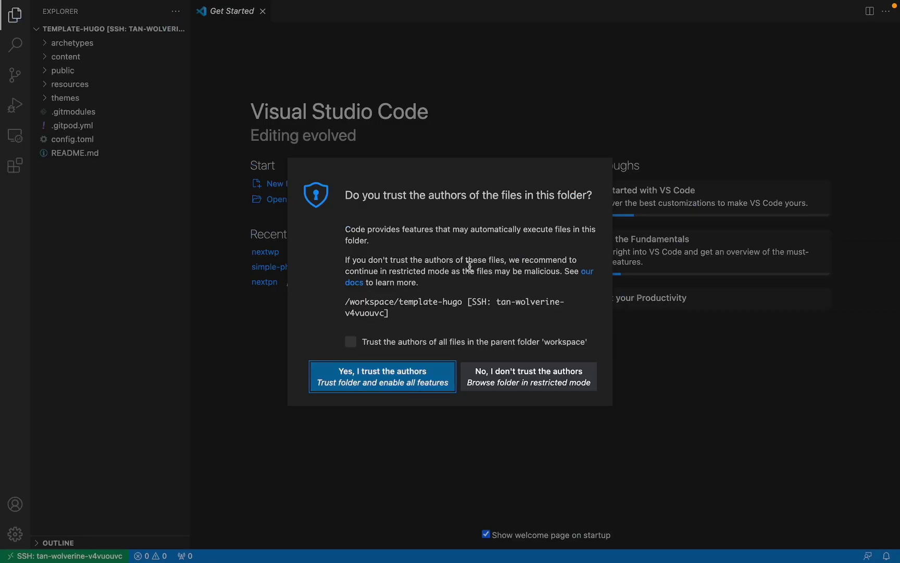
left_click(389, 378)
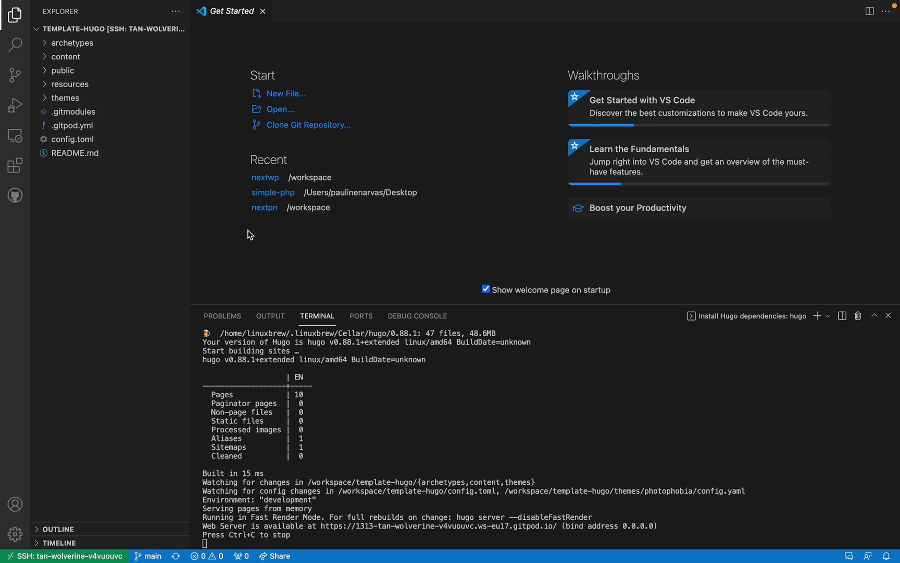
scroll(366, 377, "up", 2)
scroll(366, 376, "down", 2)
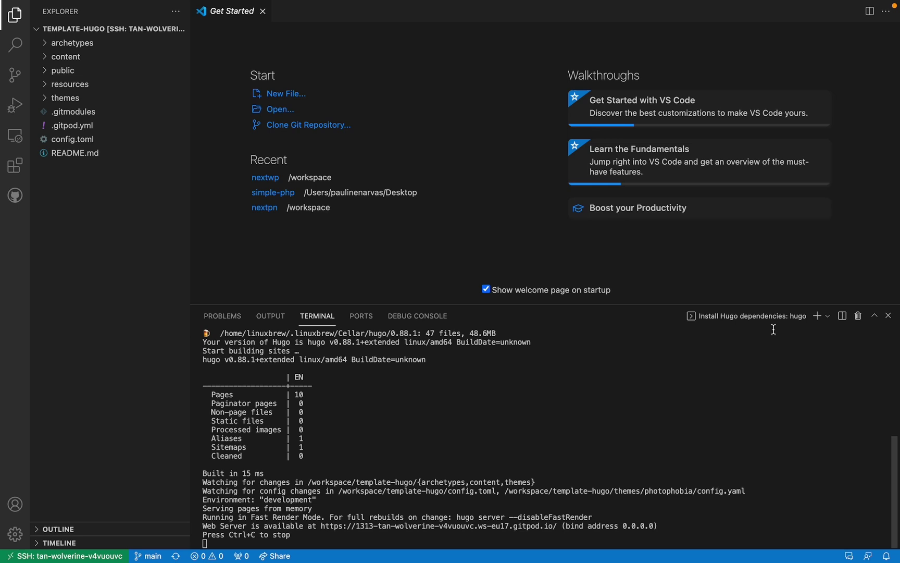
- Open .gitpod.yml from Explorer and dismiss the Red Hat usage-data notification
left_click(88, 126)
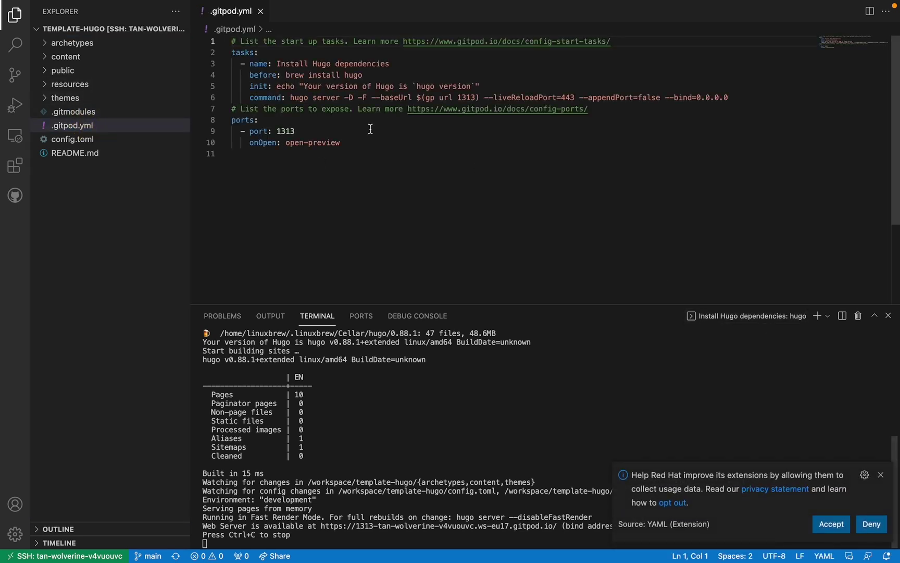
left_click(884, 476)
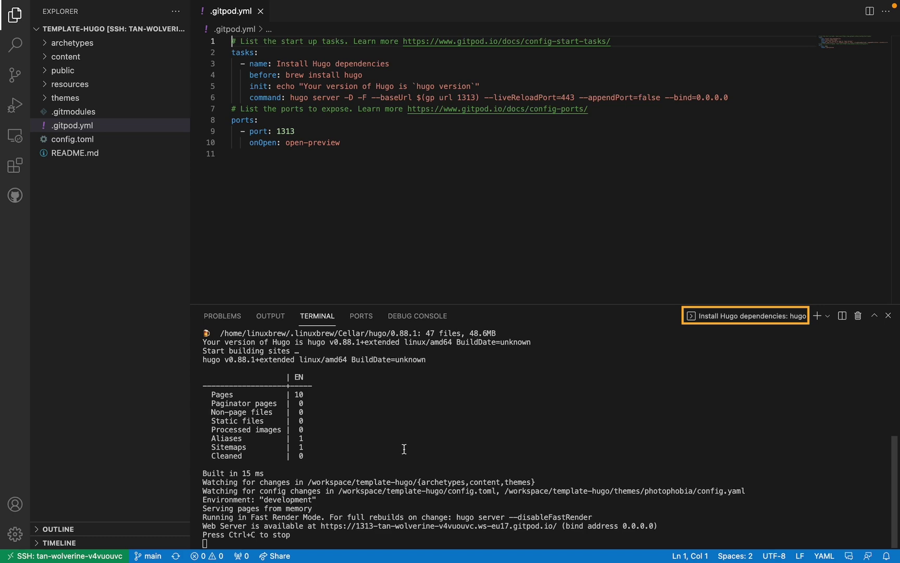
scroll(423, 404, "up", 5)
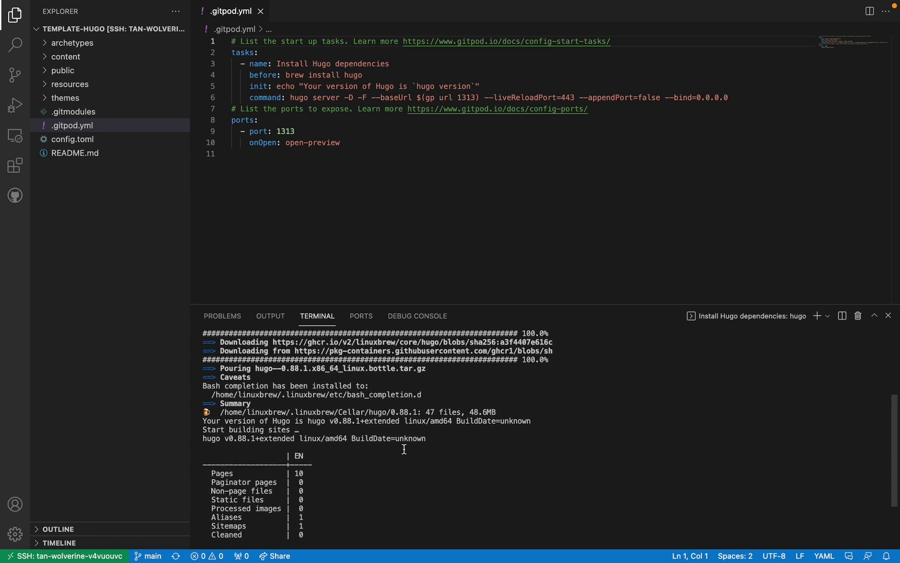
scroll(345, 483, "up", 5)
scroll(344, 483, "down", 5)
scroll(345, 483, "down", 3)
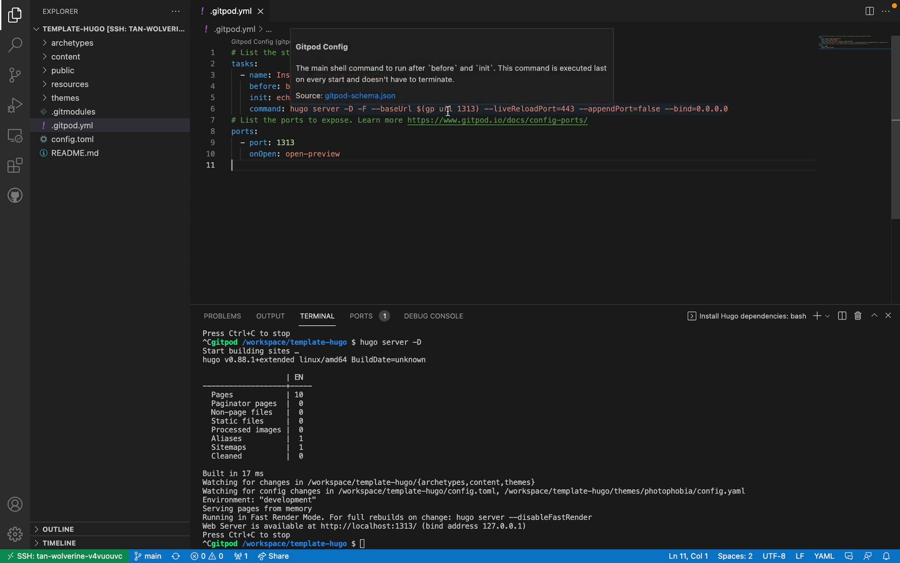
mouse_move(394, 42)
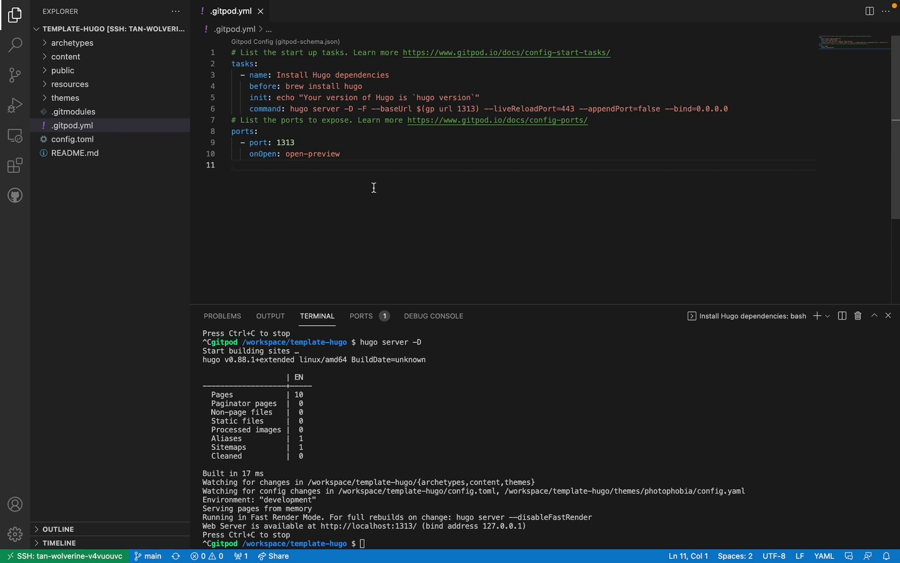
- Rerun hugo server -D and preview the site on localhost:1313 in the browser
left_click(425, 474)
key("Up")
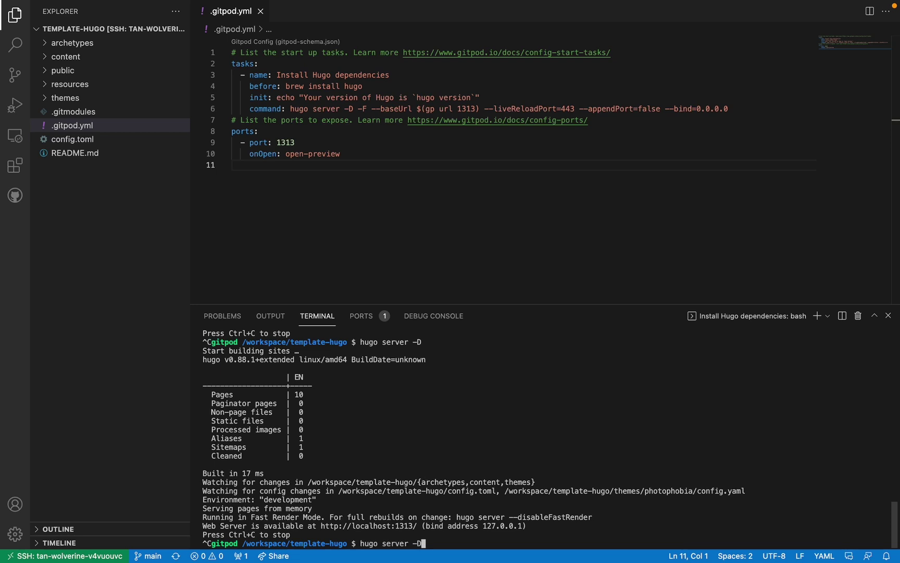
key("Return")
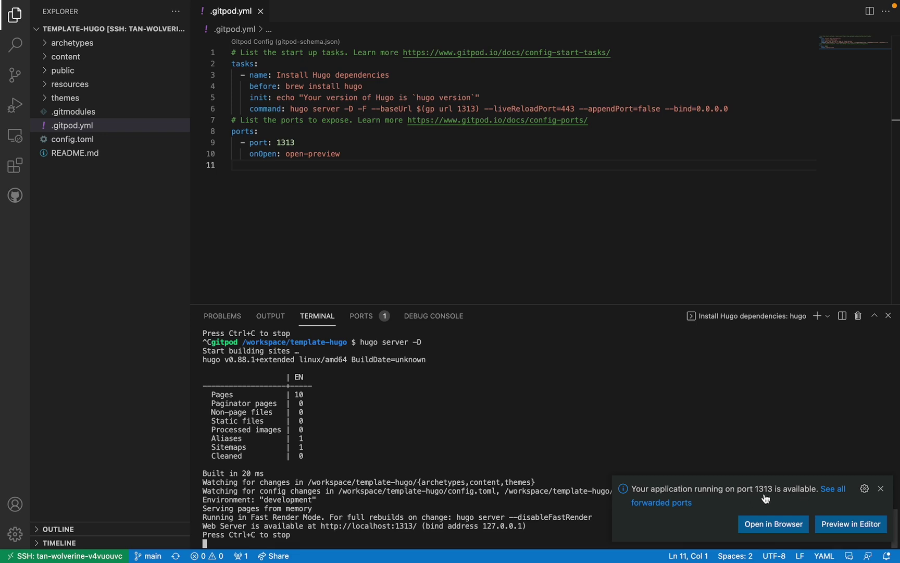
left_click(785, 524)
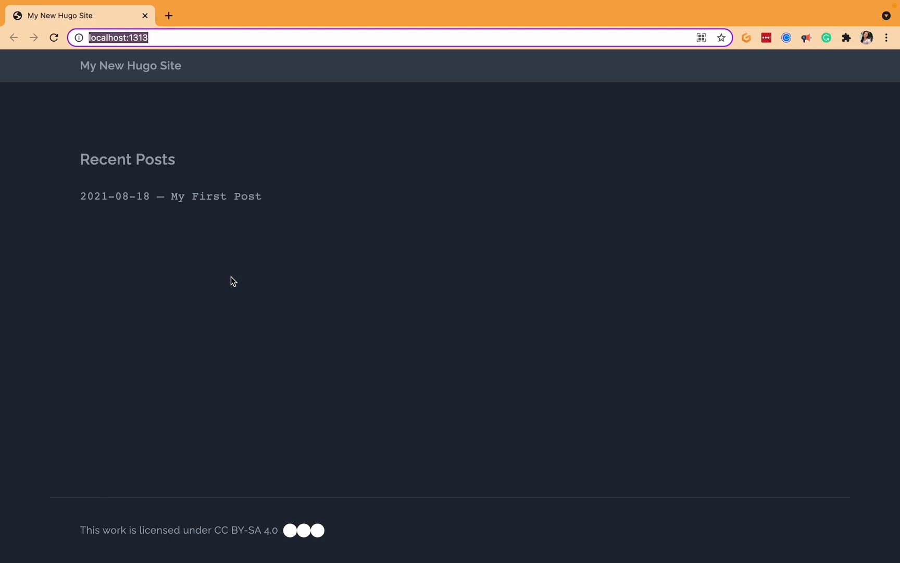
key("super+Tab")
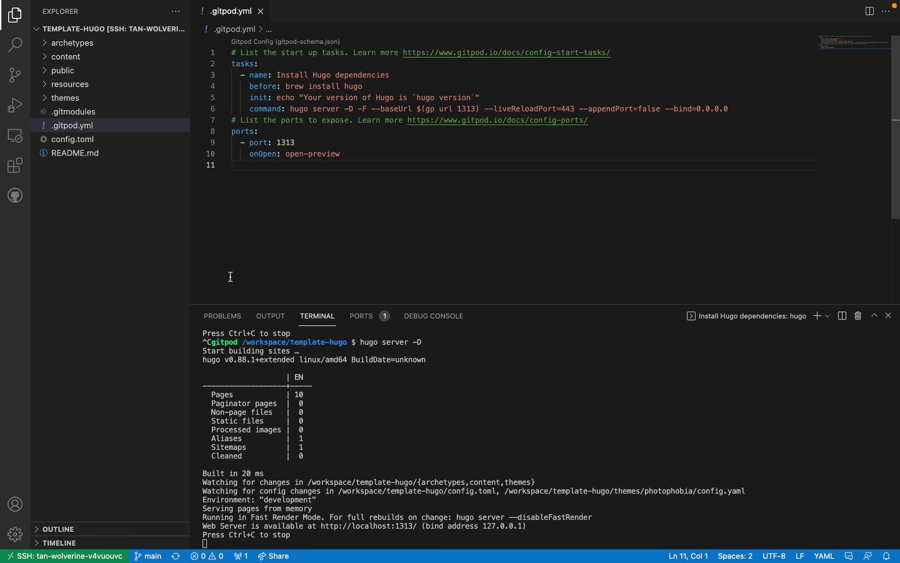